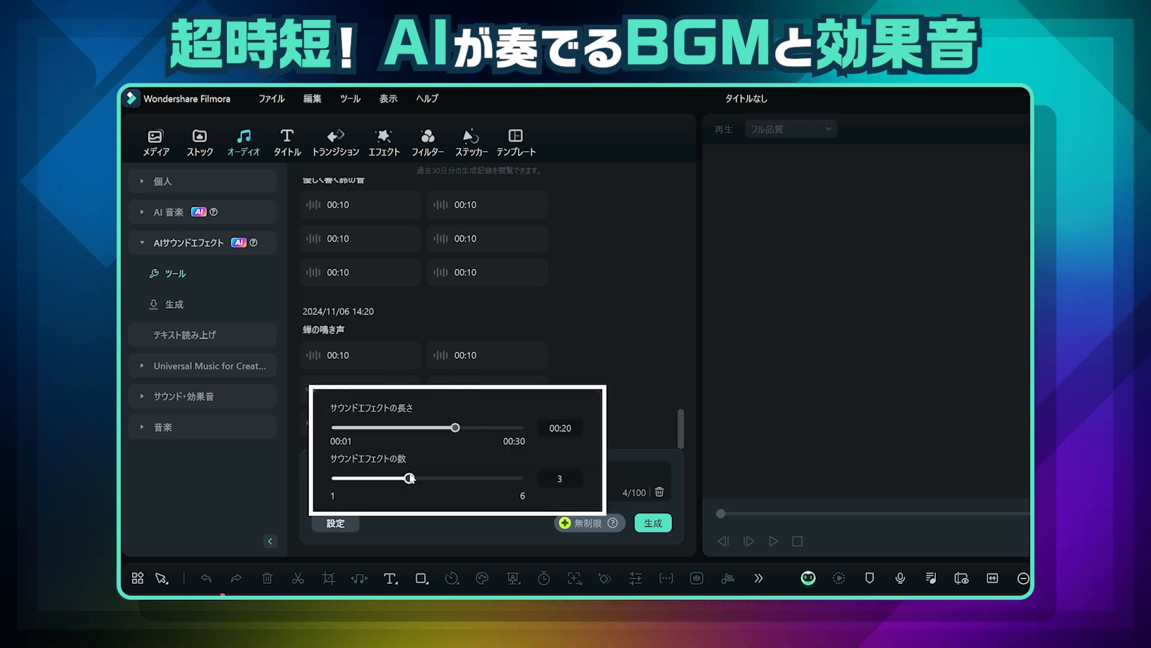
Step: Set the number of AI sound effects to generate to 6
{"action": "left_click_drag", "start_coordinate": [408, 475], "coordinate": [531, 481]}
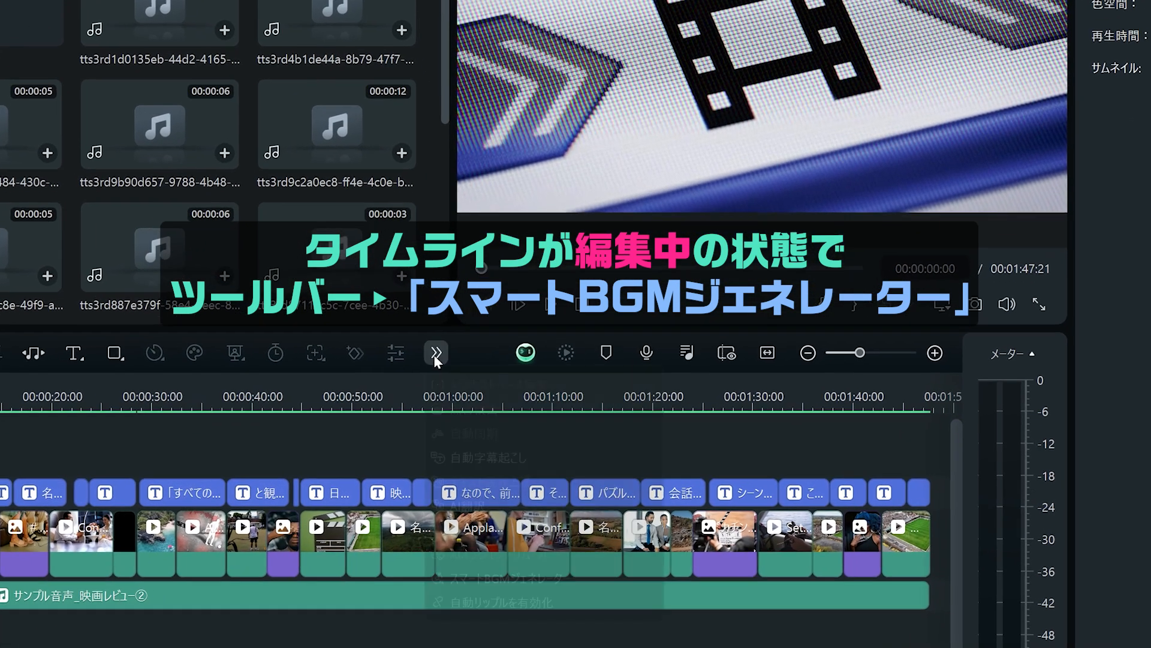
Step: Generate background music for the whole timeline with the Smart BGM Generator running in the background, and play the result
{"action": "left_click", "coordinate": [481, 404]}
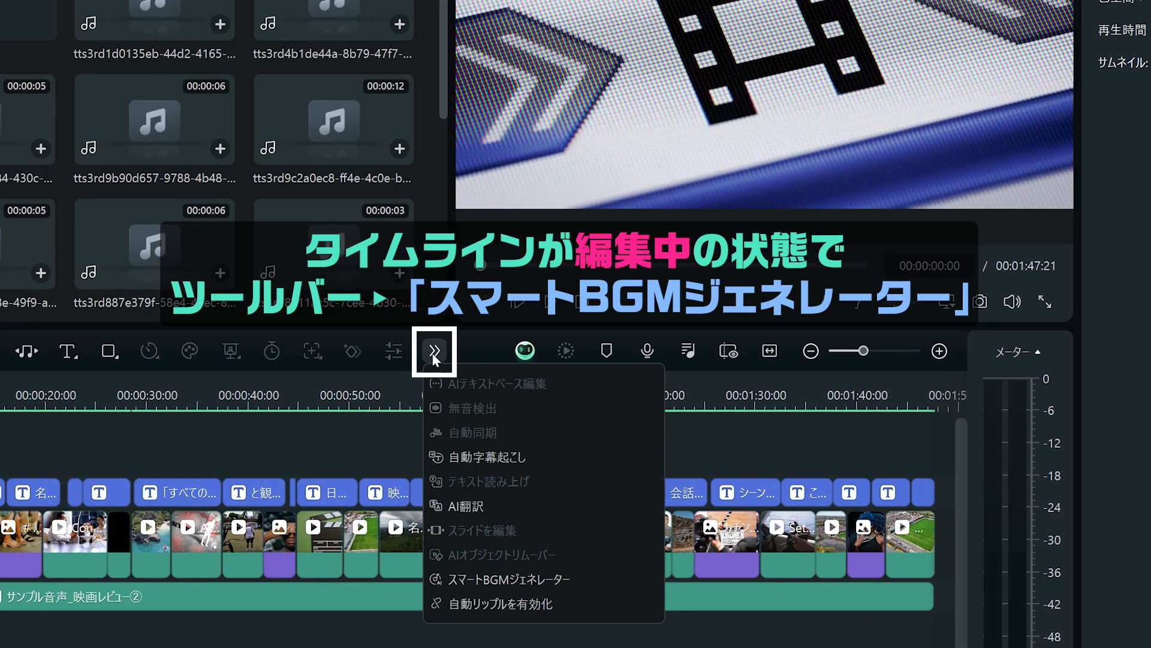
{"action": "left_click", "coordinate": [502, 581]}
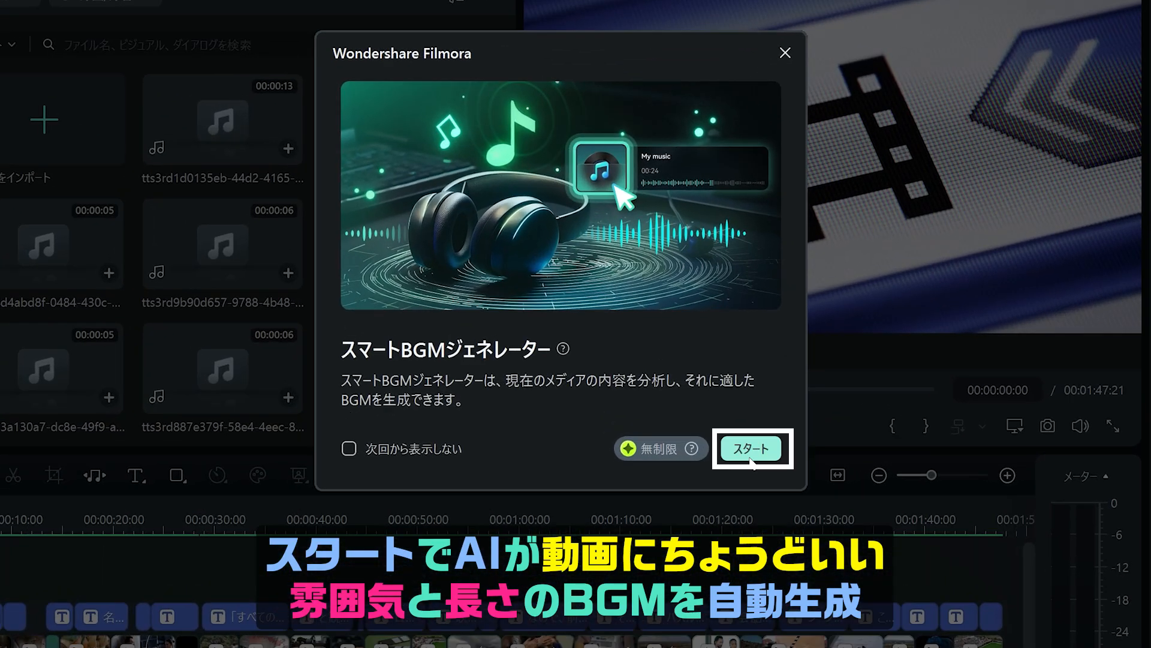
{"action": "left_click", "coordinate": [750, 457]}
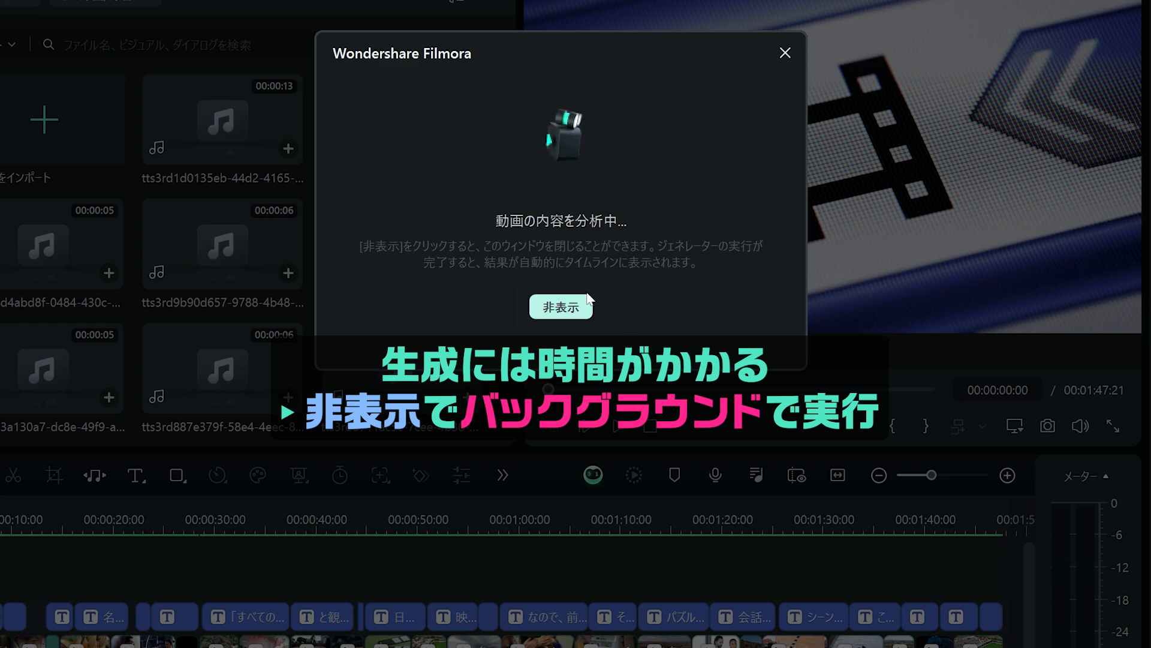
{"action": "left_click", "coordinate": [550, 307]}
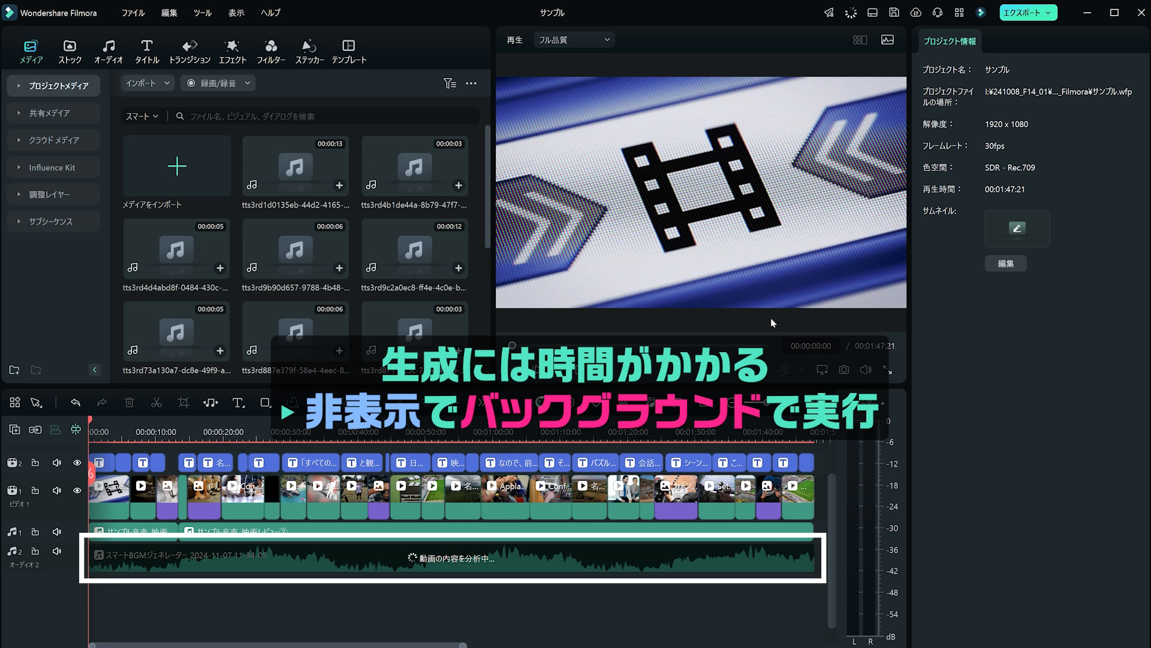
{"action": "left_click", "coordinate": [852, 14]}
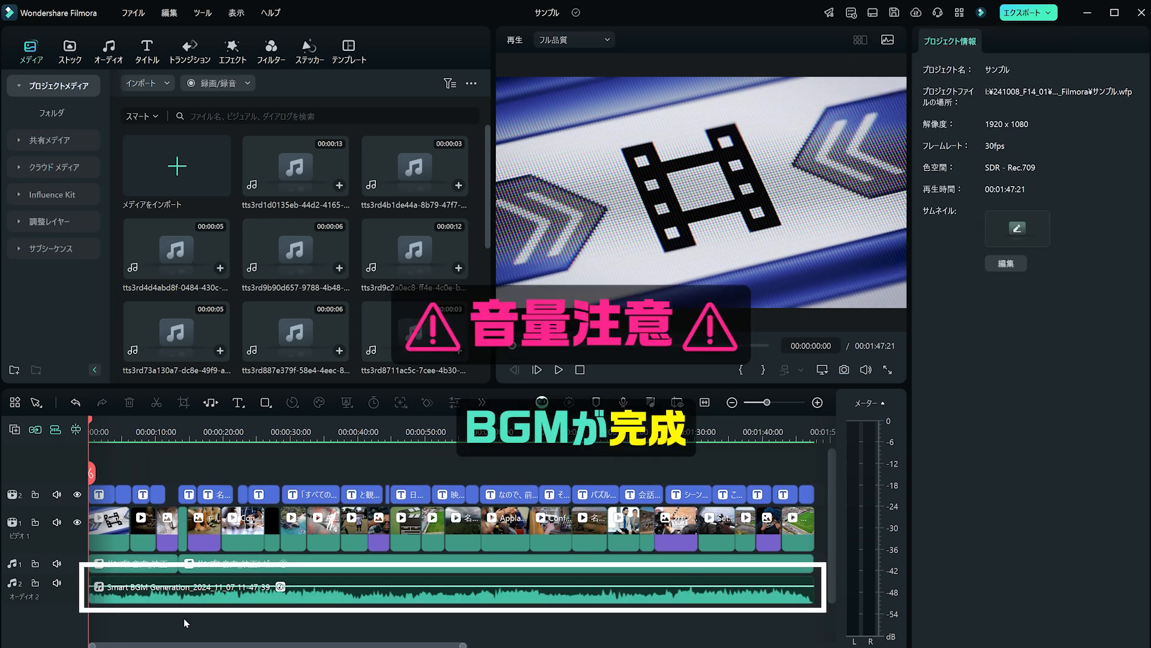
{"action": "key", "text": "space"}
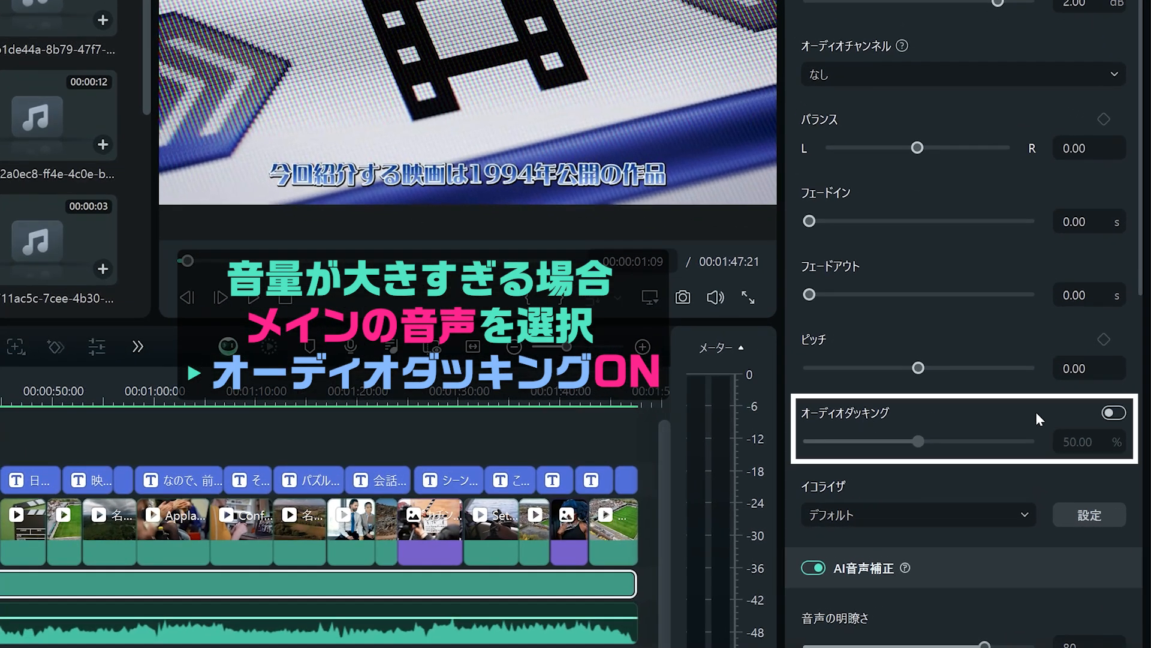
Step: Turn on audio ducking for the main narration clips and play back the mix
{"action": "left_click", "coordinate": [1115, 413]}
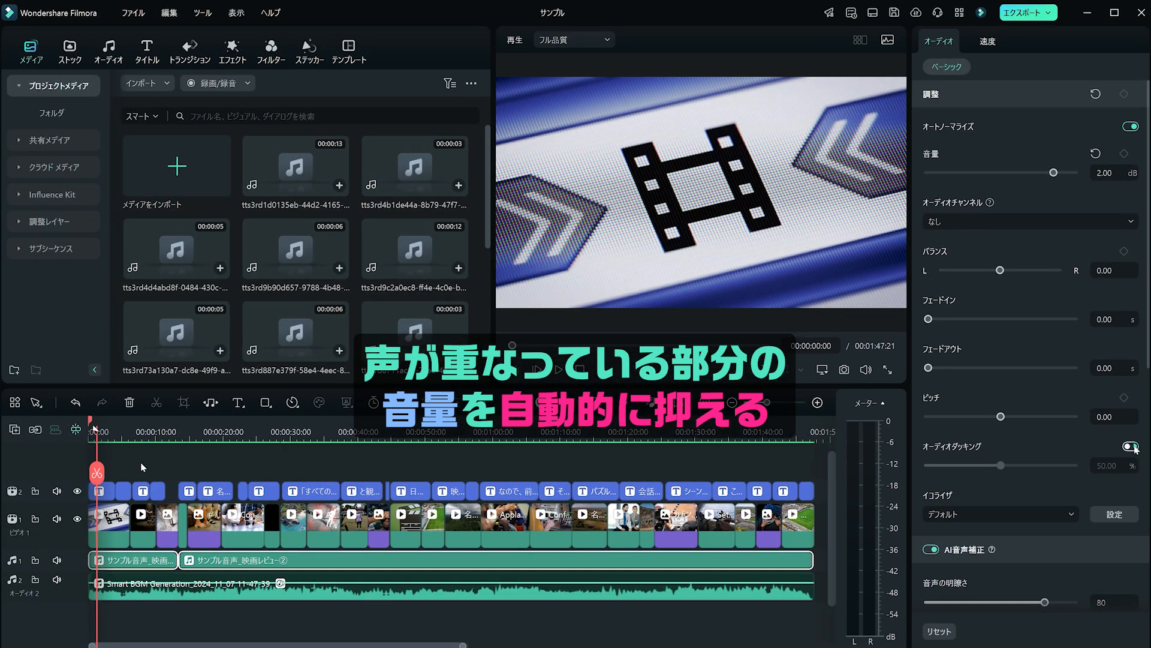
{"action": "key", "text": "space"}
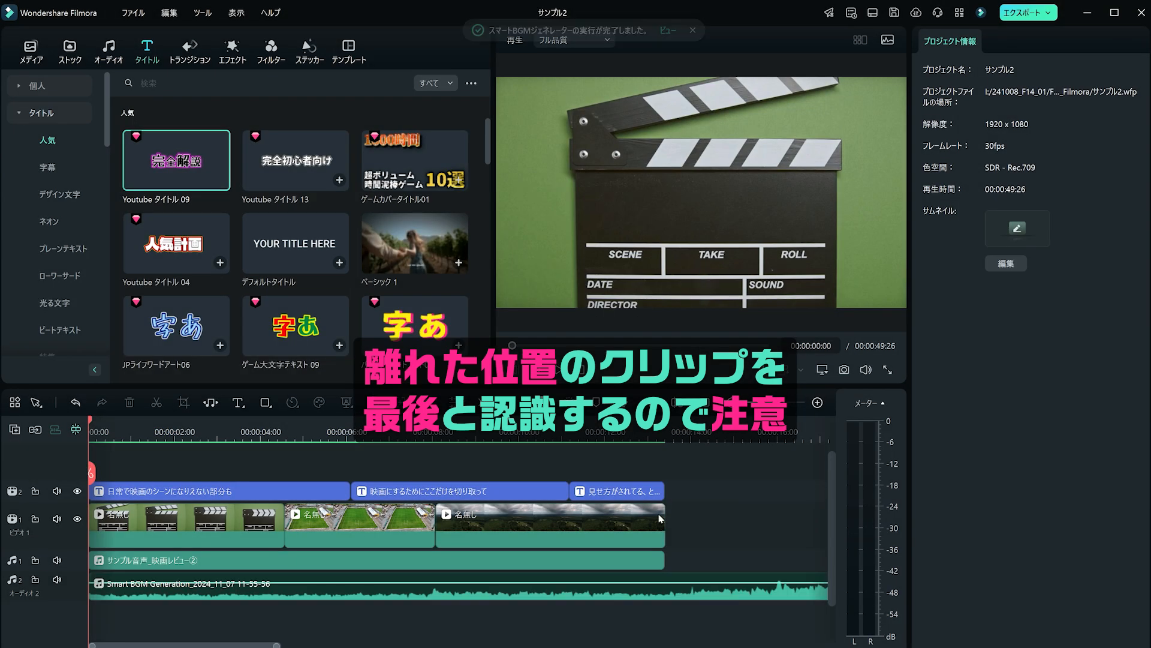
{"action": "left_click_drag", "start_coordinate": [721, 432], "coordinate": [595, 438]}
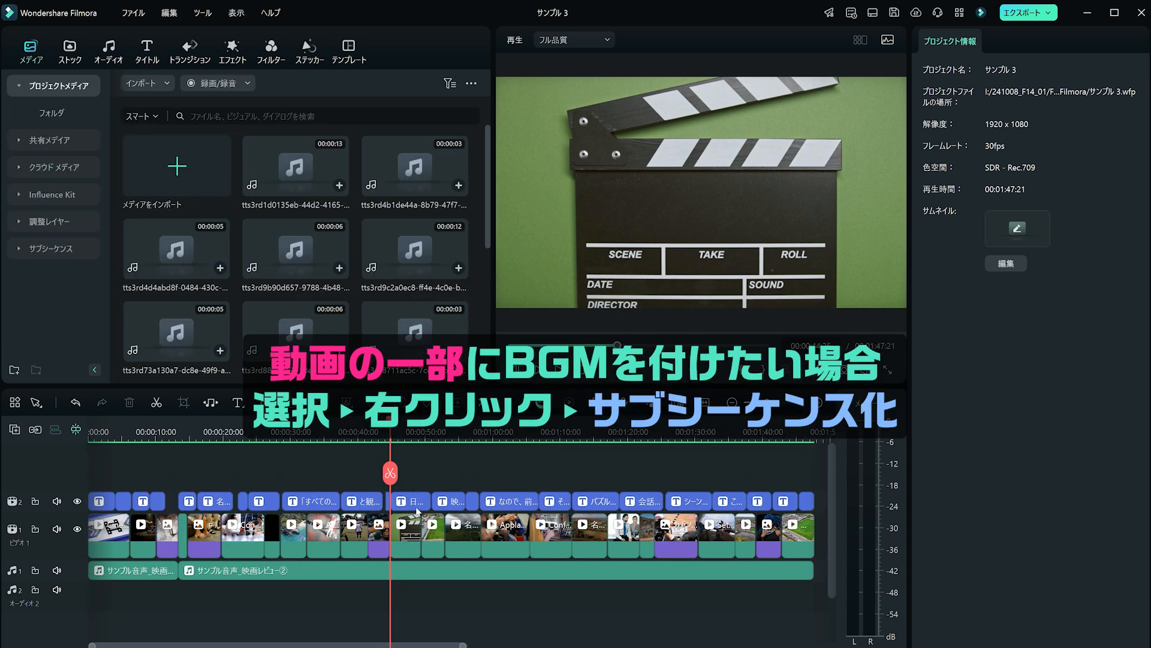
Step: Create a subsequence from the title and video clips in the middle section of the timeline, starting at the playhead
{"action": "left_click_drag", "start_coordinate": [409, 483], "coordinate": [554, 550]}
{"action": "right_click", "coordinate": [554, 550]}
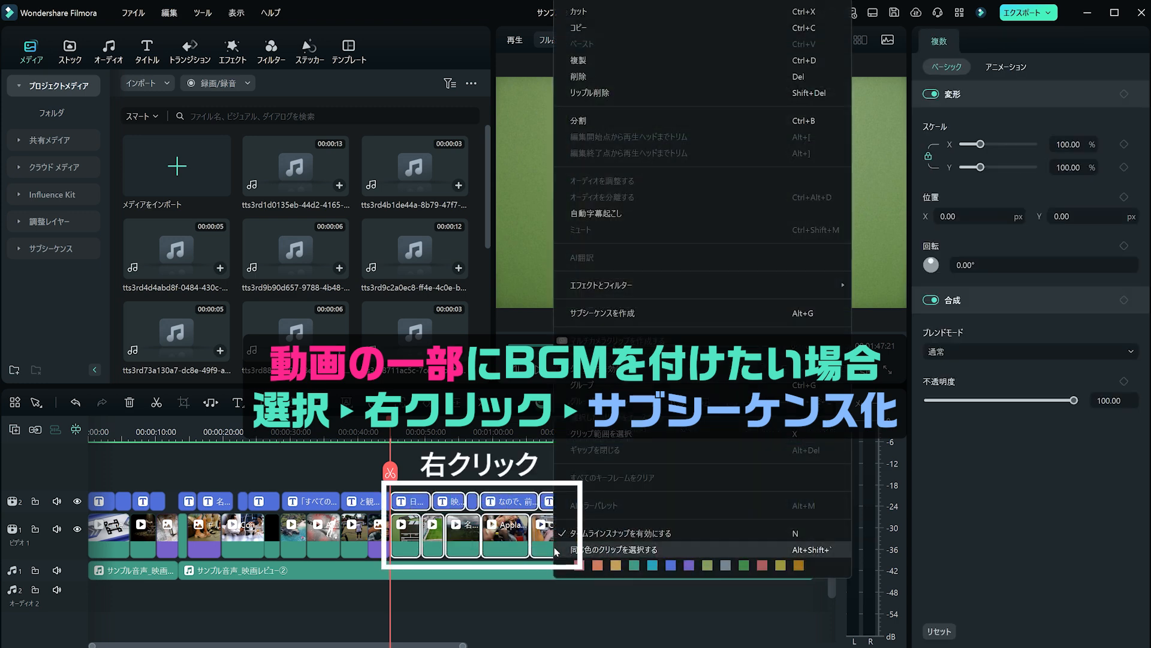
{"action": "left_click", "coordinate": [610, 315]}
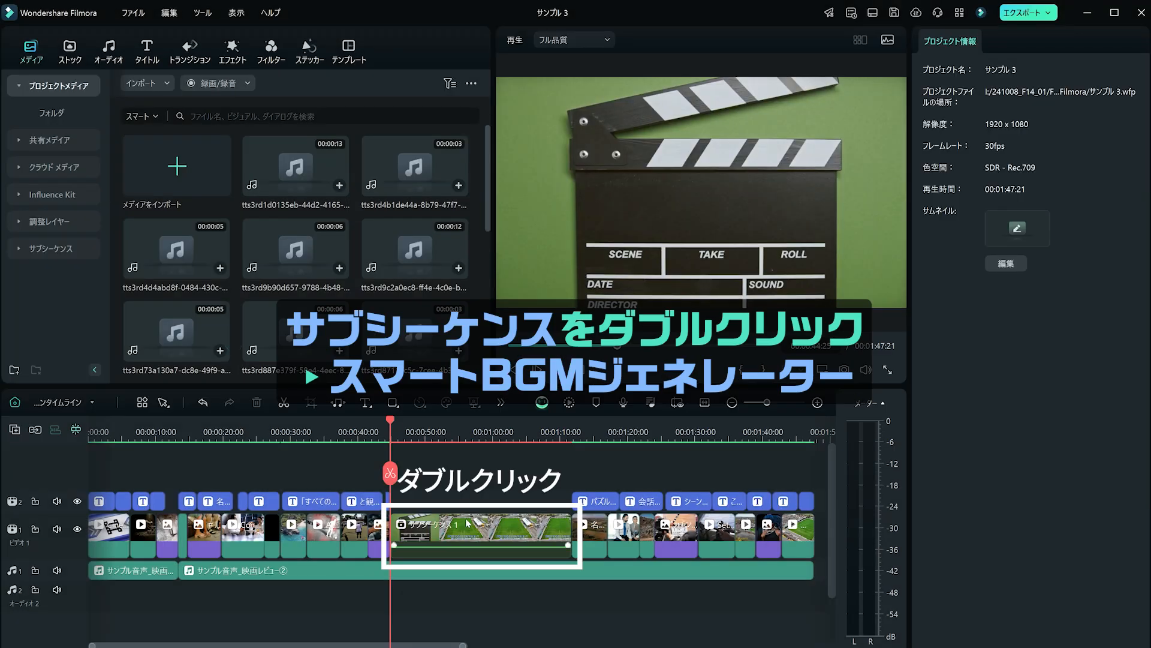
Step: Open the new subsequence and generate background music for it with the Smart BGM Generator
{"action": "double_click", "coordinate": [467, 523]}
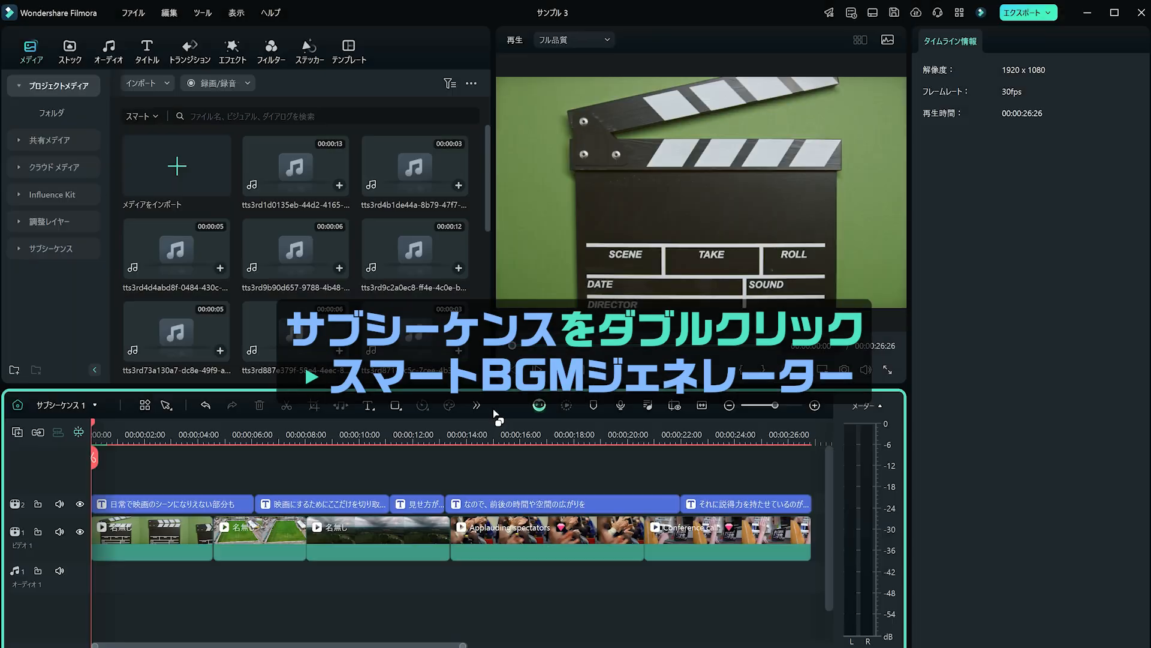
{"action": "left_click", "coordinate": [478, 406]}
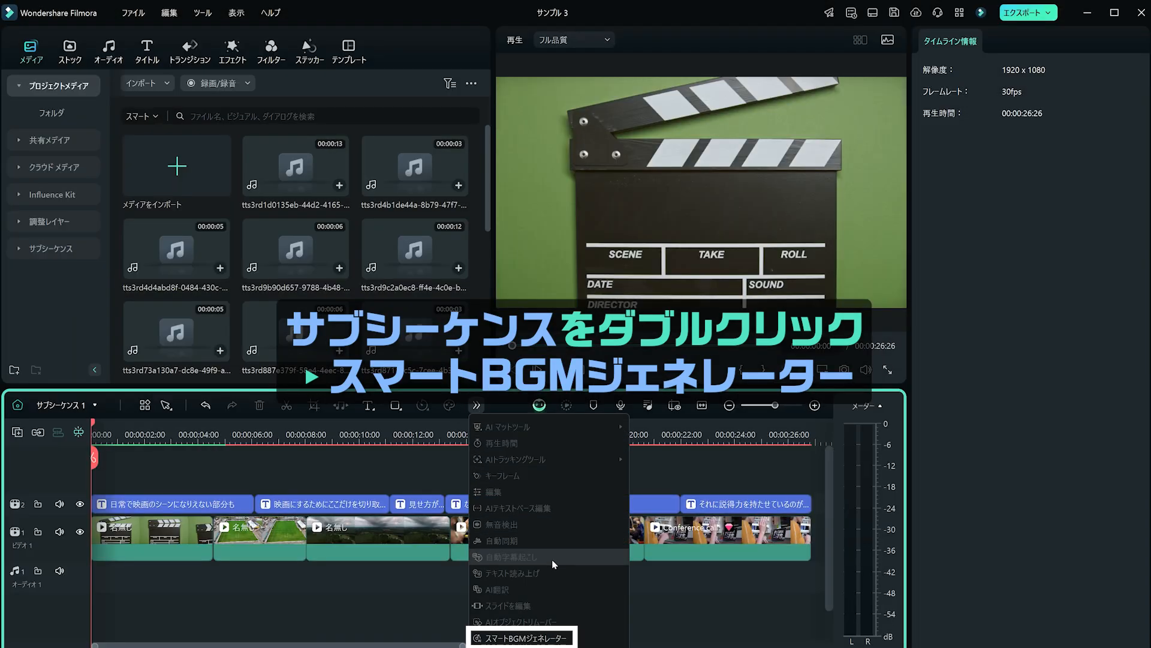
{"action": "left_click", "coordinate": [570, 629]}
{"action": "left_click", "coordinate": [640, 415]}
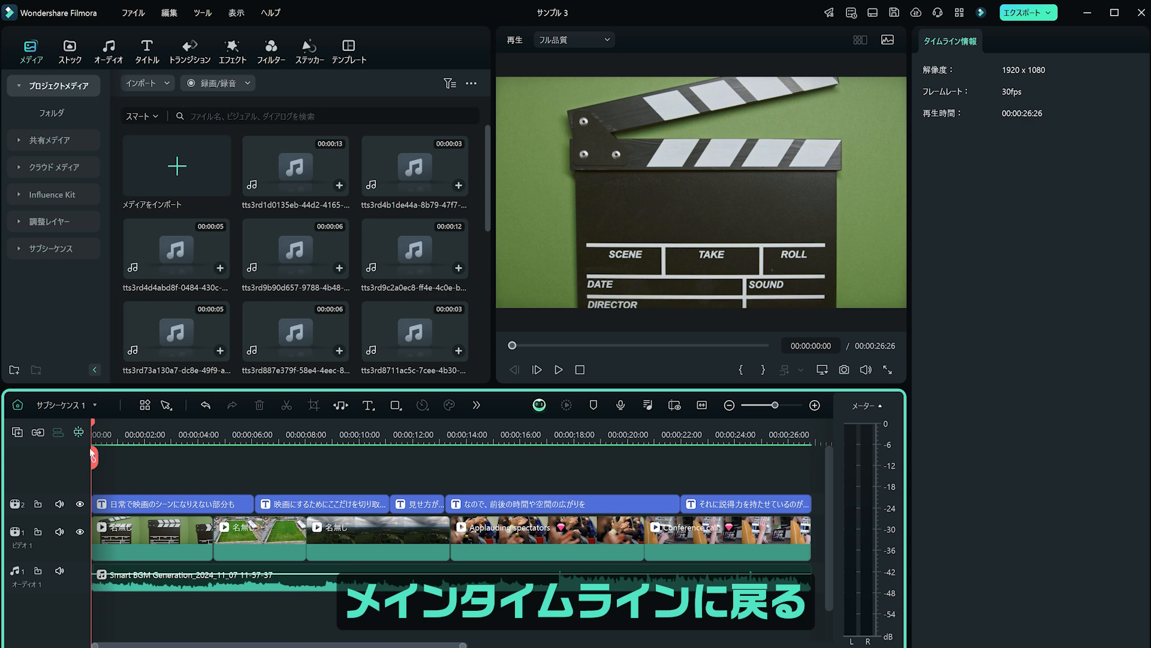
Step: Return to the main timeline and play back the subsequence with its generated music under the サンプル音声_映画レビュー② narration clip
{"action": "left_click", "coordinate": [21, 409]}
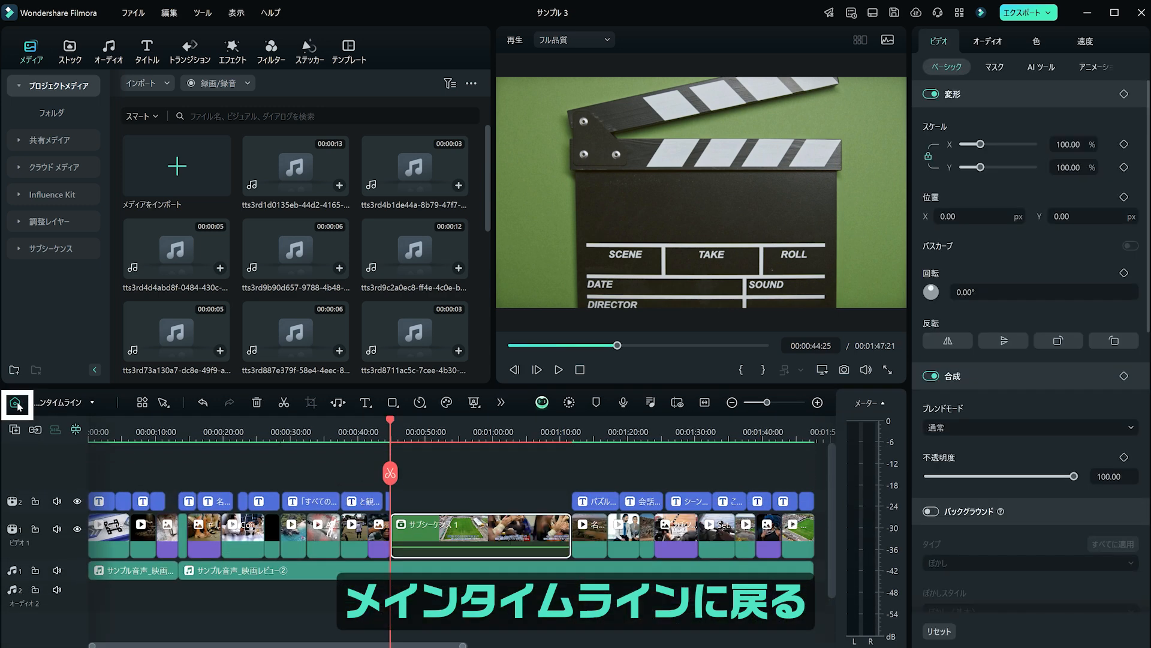
{"action": "key", "text": "space"}
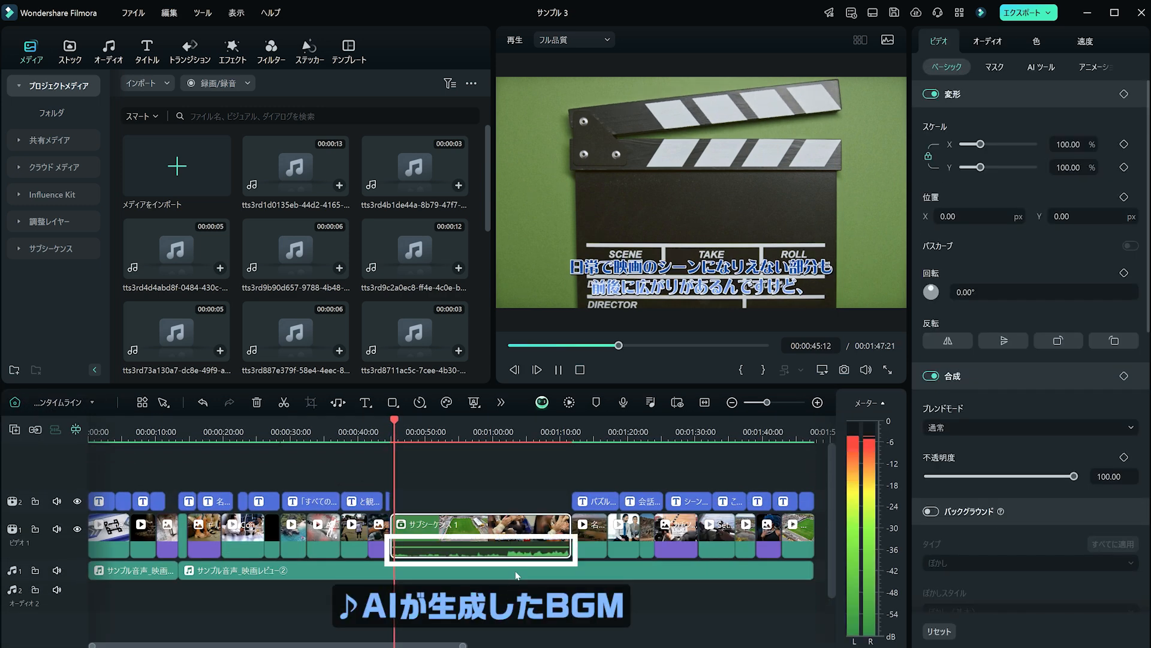
{"action": "left_click", "coordinate": [516, 574]}
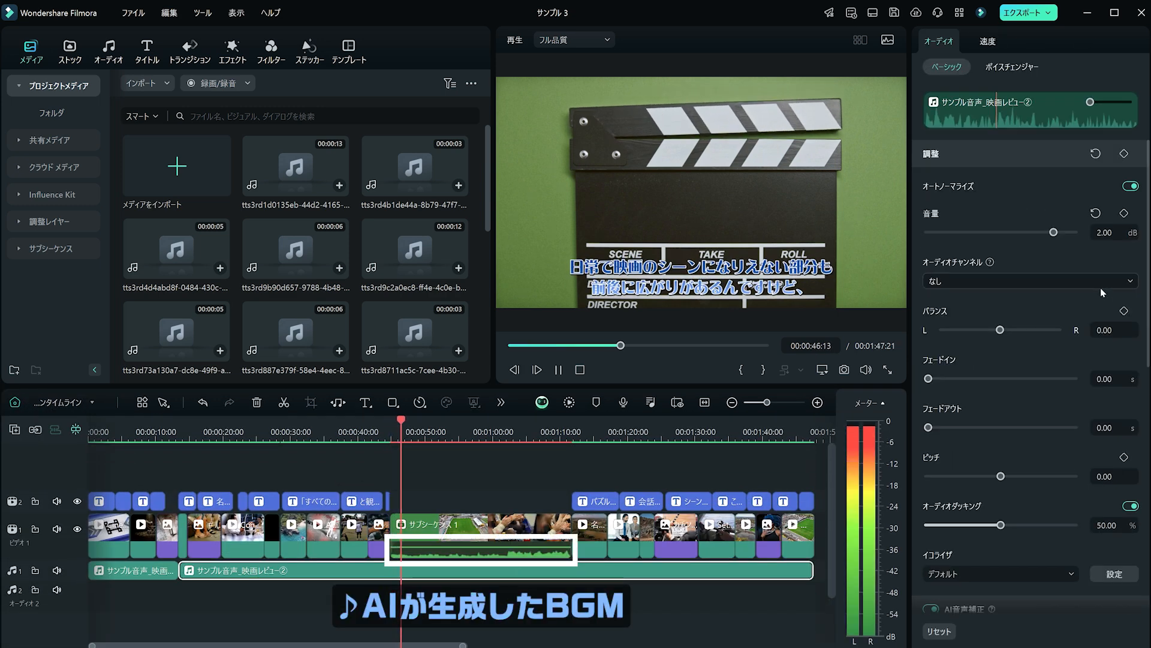
{"action": "left_click", "coordinate": [466, 616]}
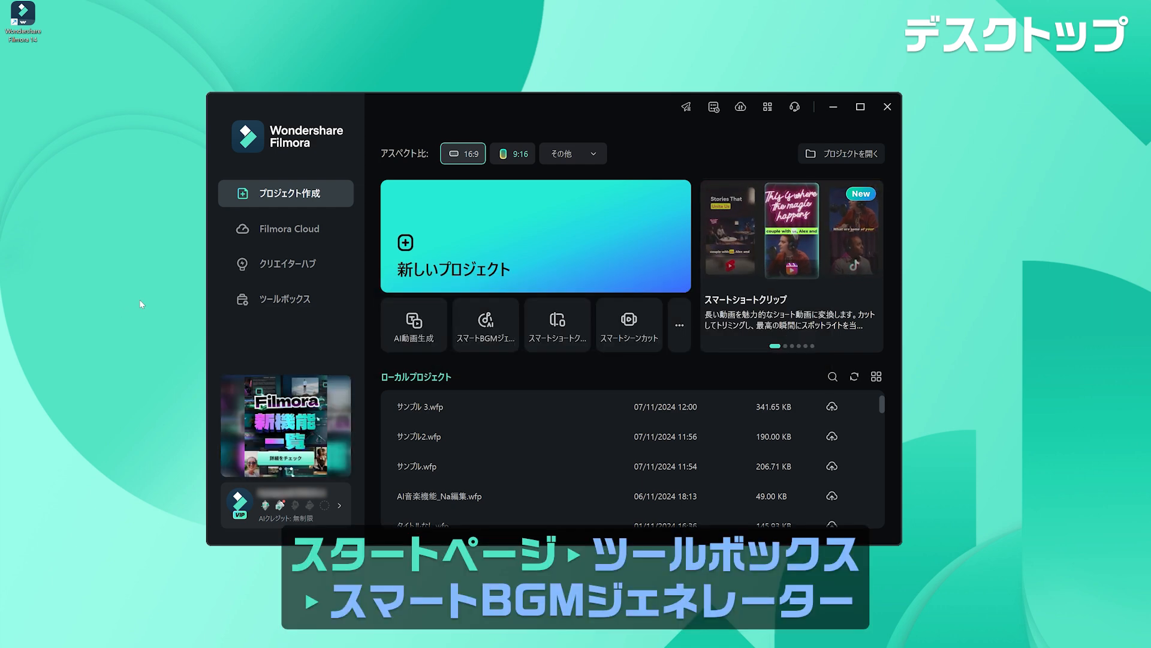
Step: From the start page's toolbox, generate smart BGM for the local video 10045659-uhd_4096_2160_25fps.mp4 and play the result
{"action": "left_click", "coordinate": [281, 303]}
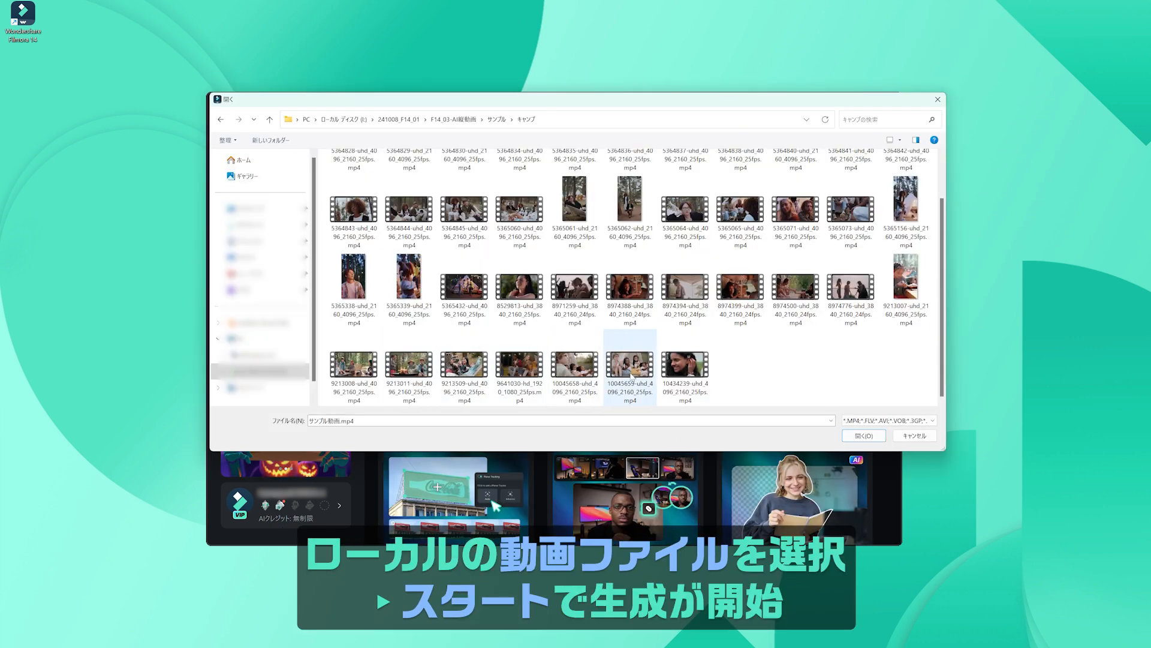
{"action": "left_click", "coordinate": [632, 376]}
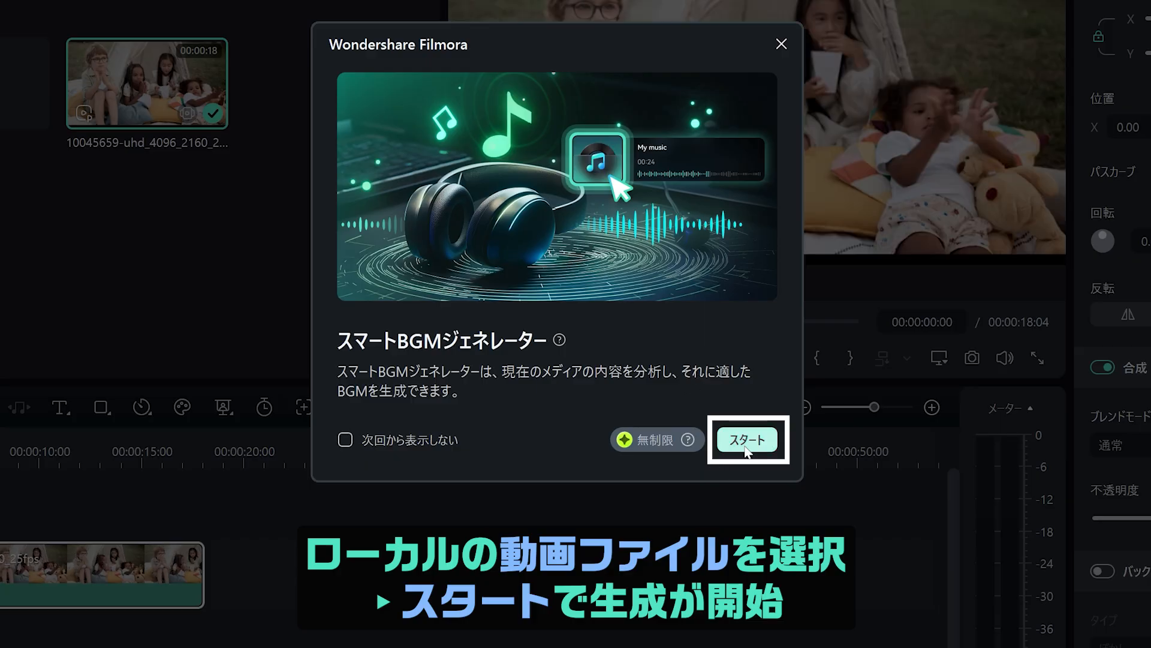
{"action": "left_click", "coordinate": [754, 444]}
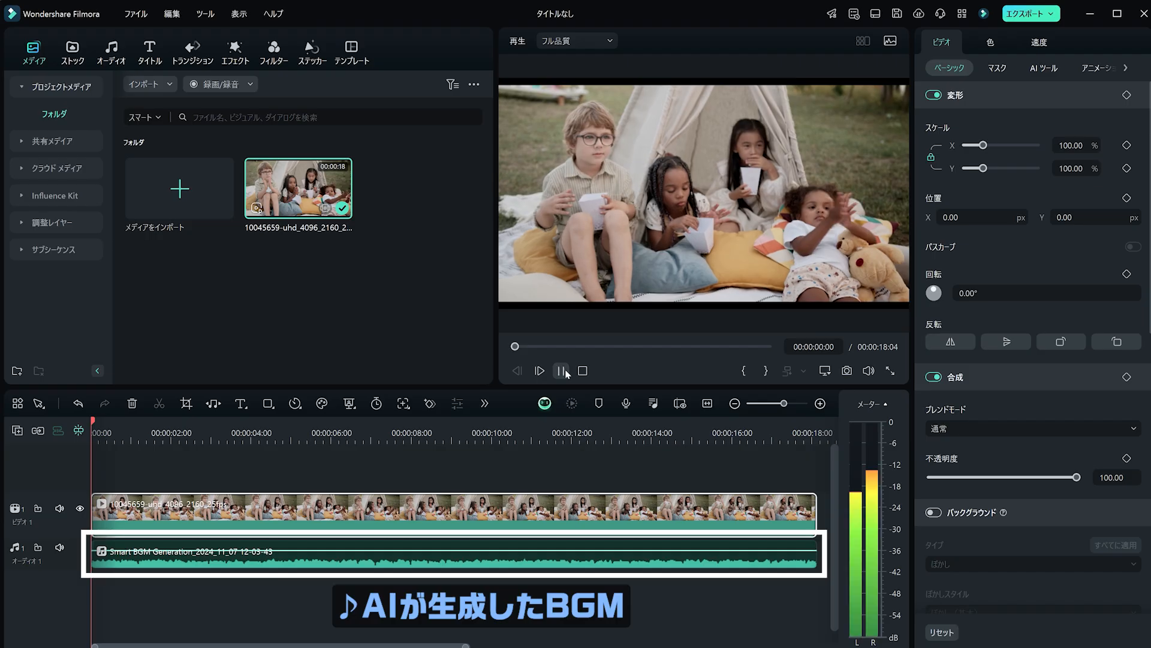
{"action": "key", "text": "space"}
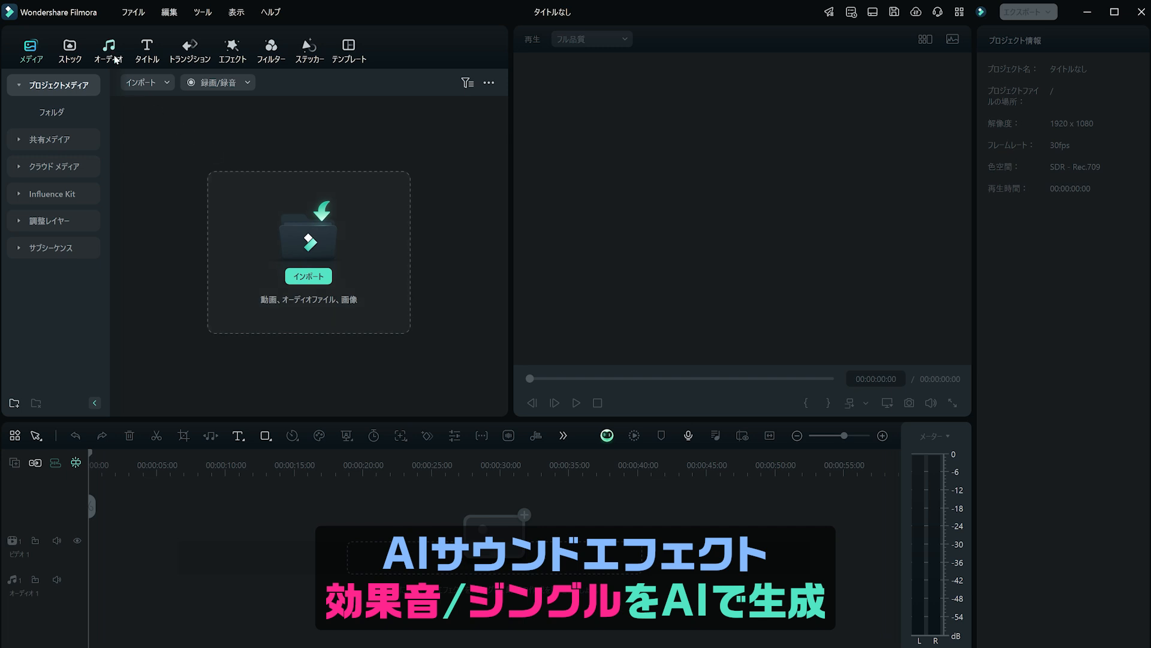
Step: Open the AI sound effect tool in the audio library and enter 激しい雨 as the sound description
{"action": "left_click", "coordinate": [117, 60]}
{"action": "left_click", "coordinate": [16, 140]}
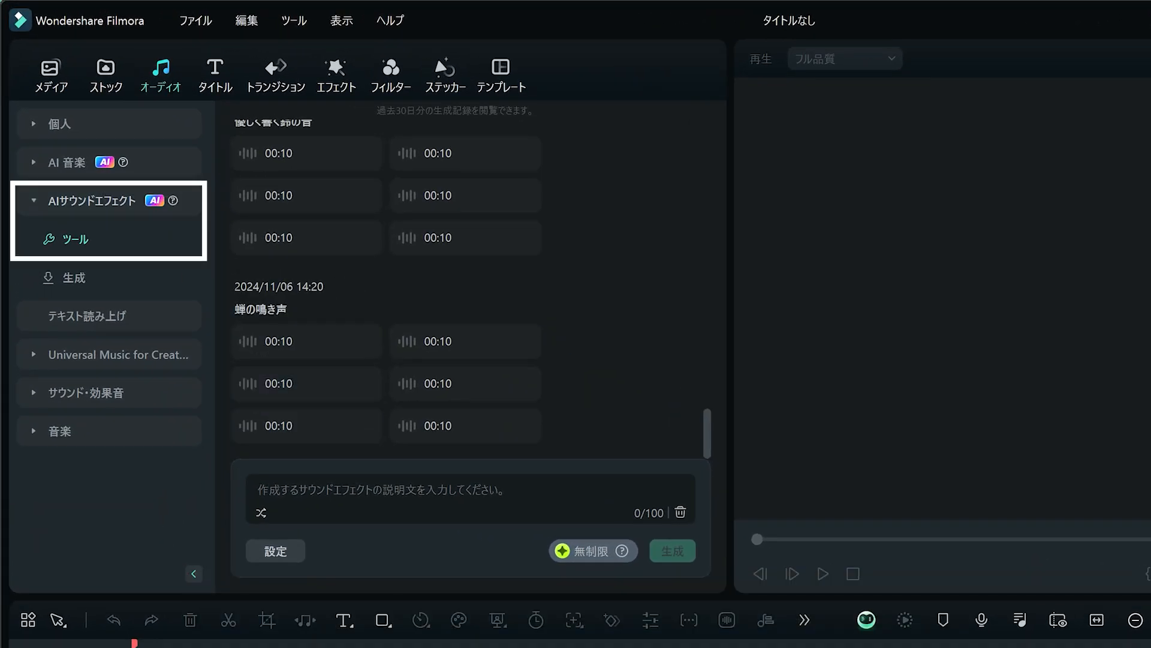
{"action": "type", "text": "激しいあm"}
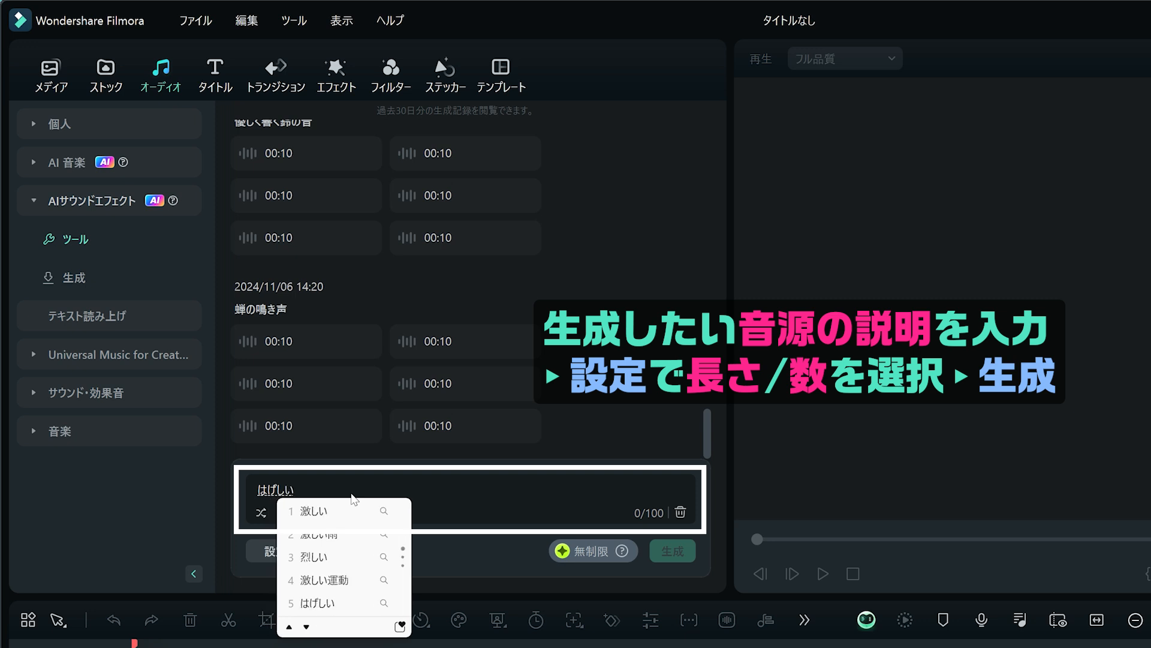
{"action": "type", "text": "e"}
{"action": "key", "text": "space"}
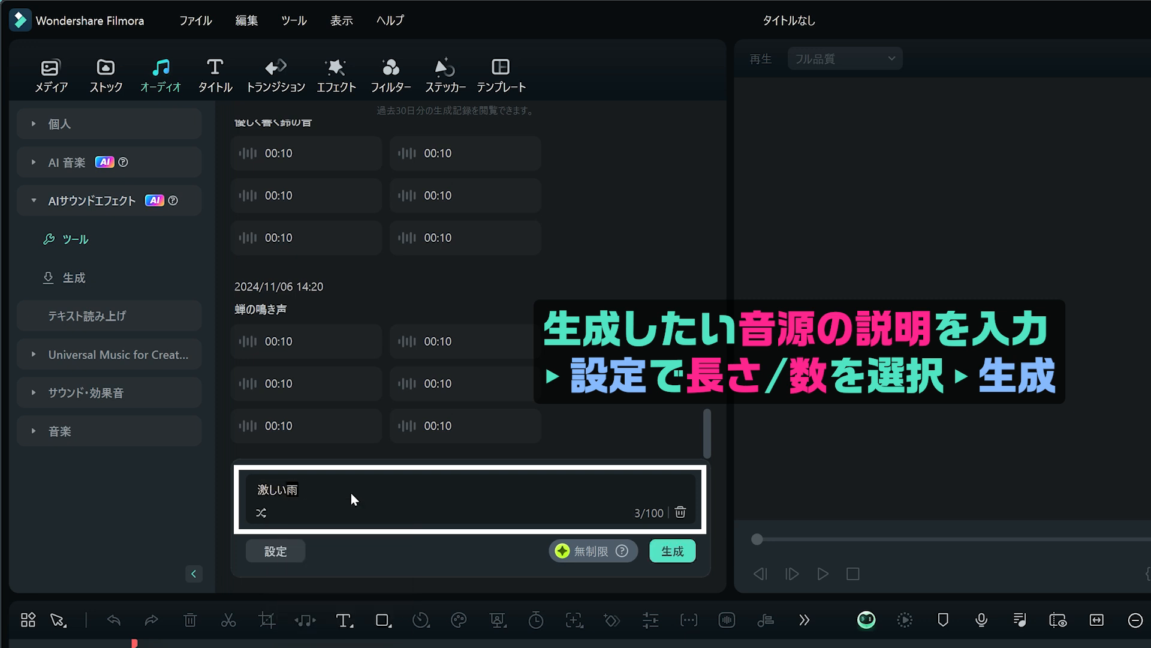
Step: Set the sound effect length to 00:20 and the number of effects to 6, and generate them
{"action": "left_click", "coordinate": [297, 555]}
{"action": "left_click_drag", "start_coordinate": [307, 432], "coordinate": [426, 432]}
{"action": "left_click_drag", "start_coordinate": [457, 497], "coordinate": [510, 494]}
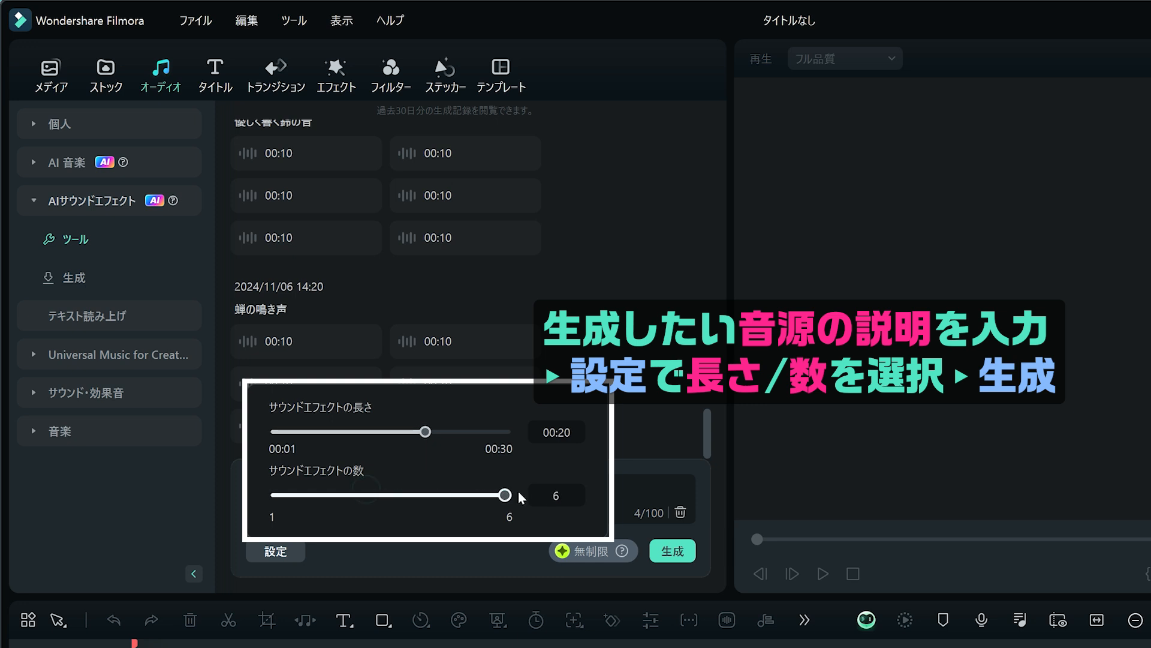
{"action": "left_click", "coordinate": [665, 561]}
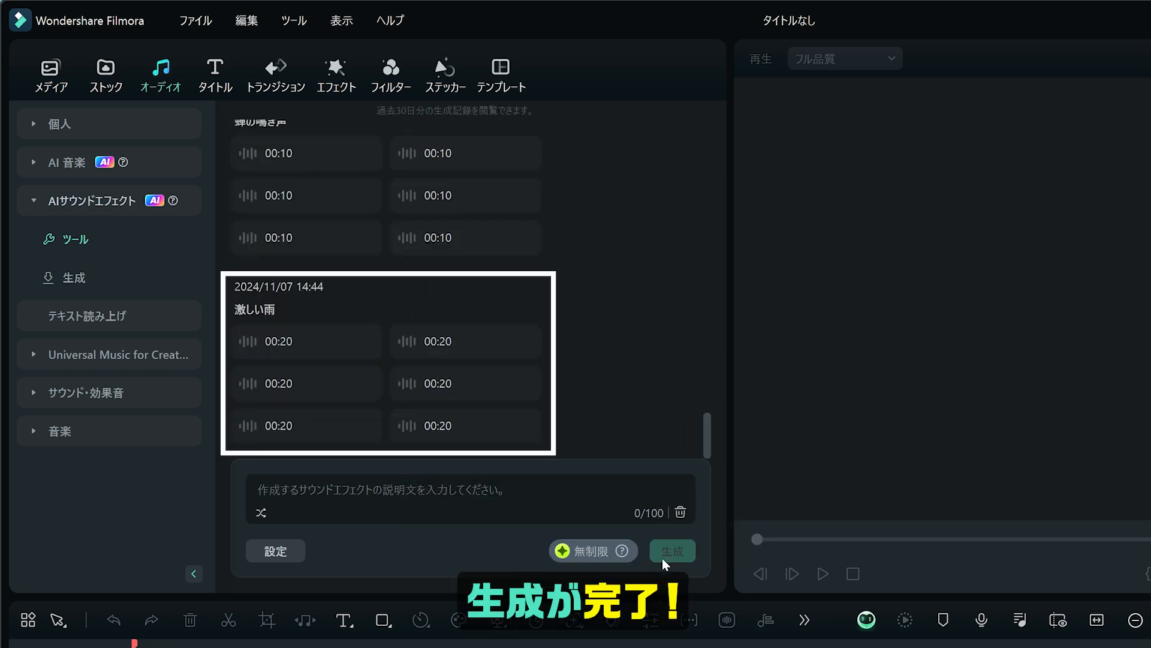
Step: Listen to each of the six generated 激しい雨 sound effects in turn and pause the last one
{"action": "left_click", "coordinate": [247, 342]}
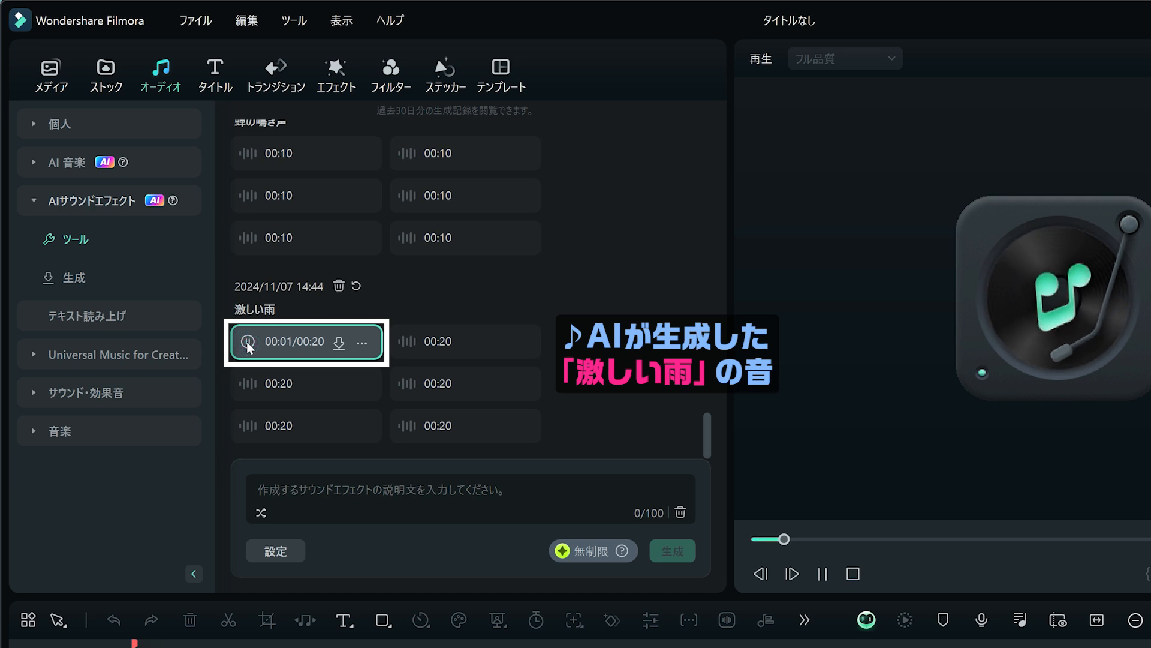
{"action": "left_click", "coordinate": [407, 342]}
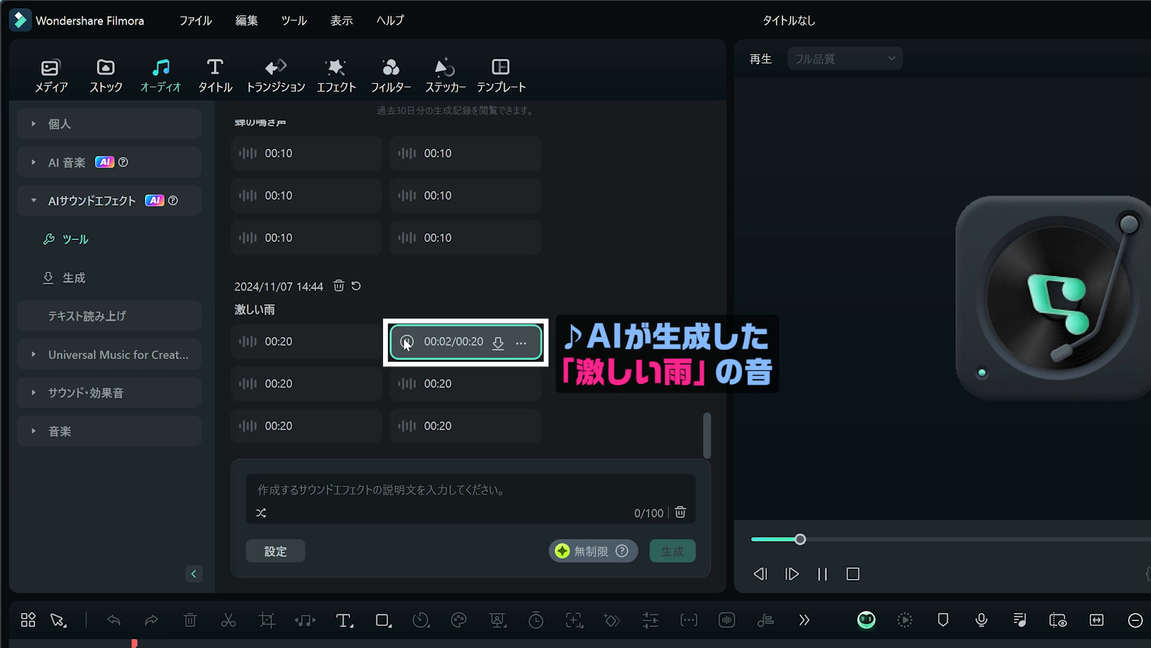
{"action": "left_click", "coordinate": [247, 385]}
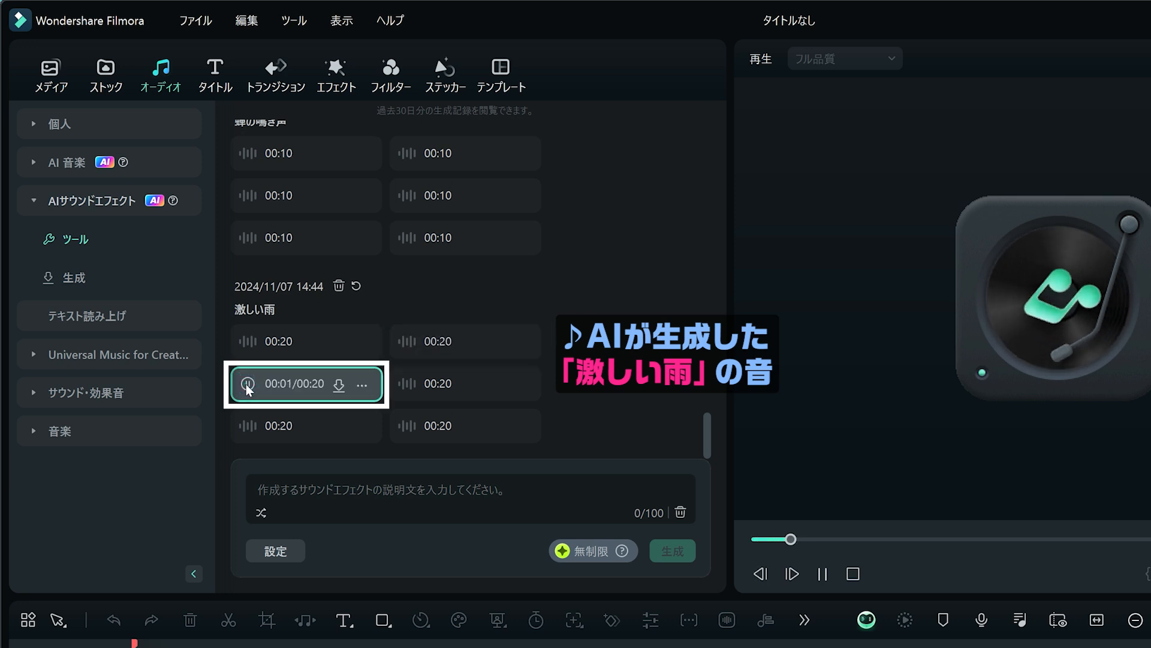
{"action": "left_click", "coordinate": [407, 385]}
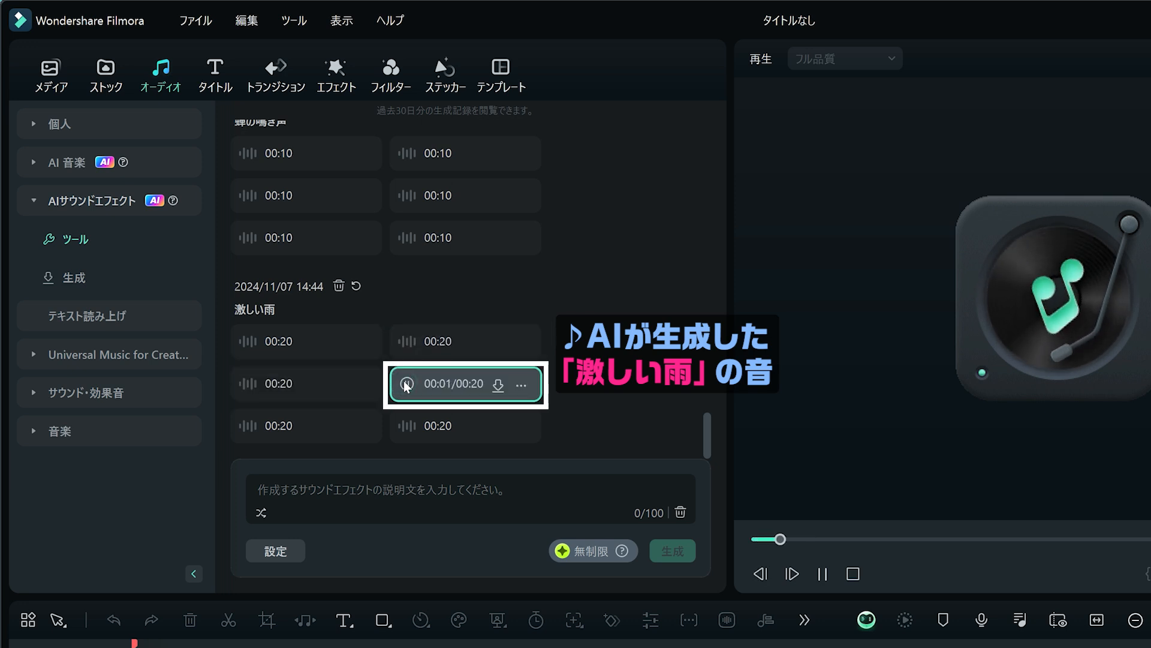
{"action": "left_click", "coordinate": [247, 427]}
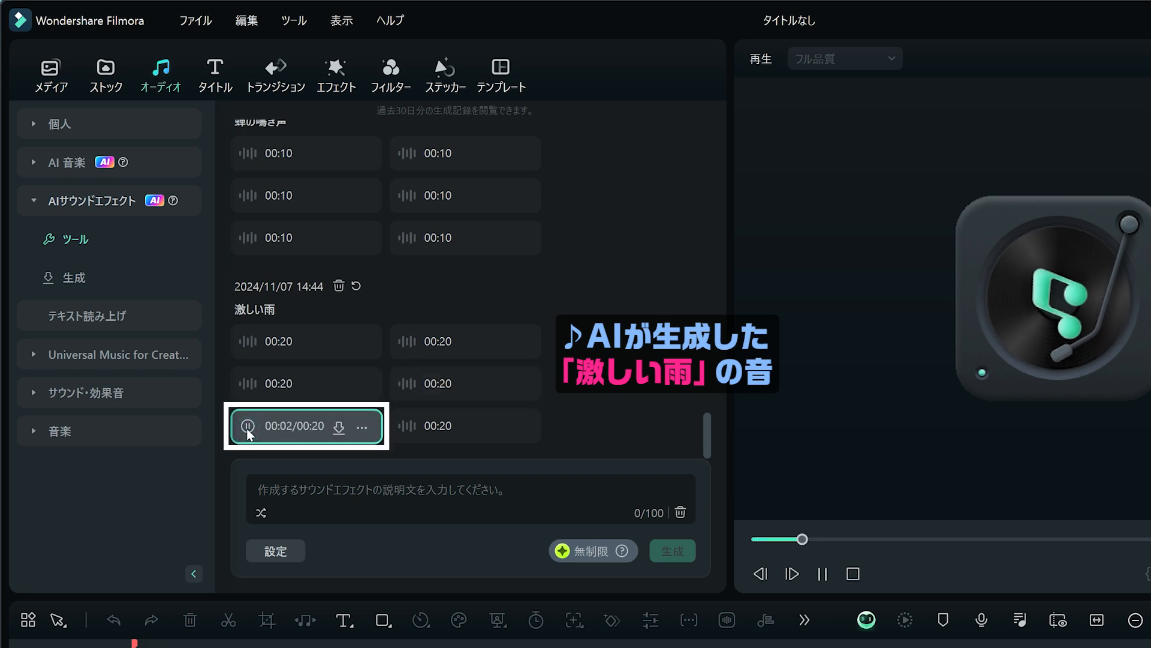
{"action": "left_click", "coordinate": [407, 427]}
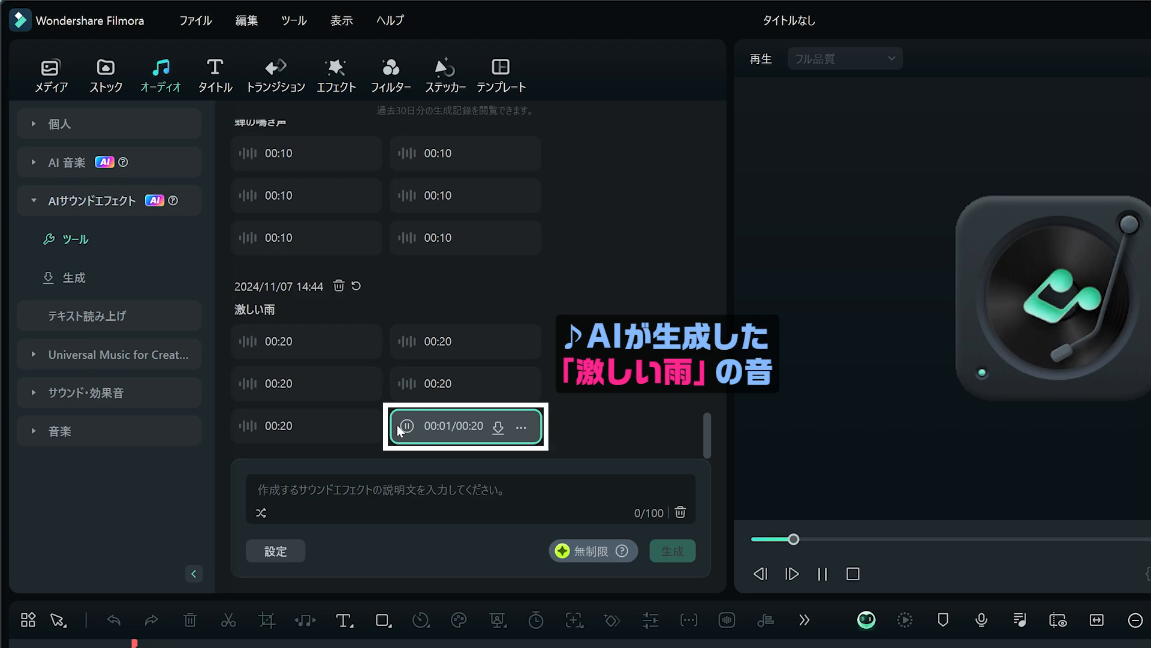
{"action": "left_click", "coordinate": [406, 427]}
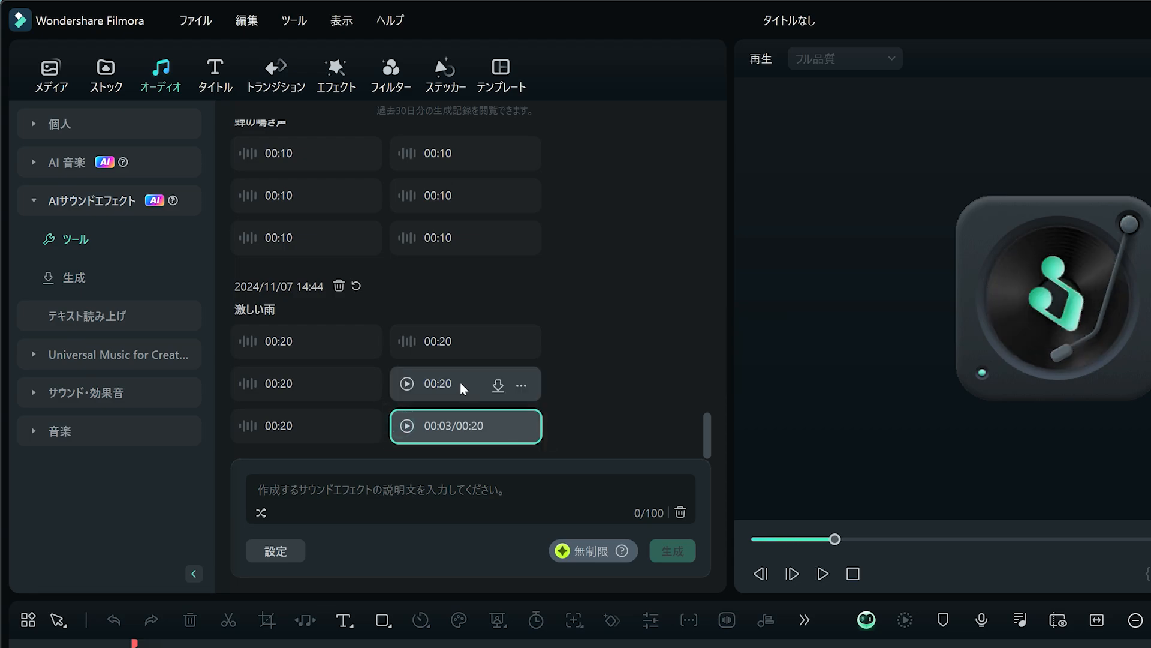
Step: Add the fourth generated 激しい雨 sound effect to the start of the timeline
{"action": "left_click_drag", "start_coordinate": [462, 388], "coordinate": [77, 564]}
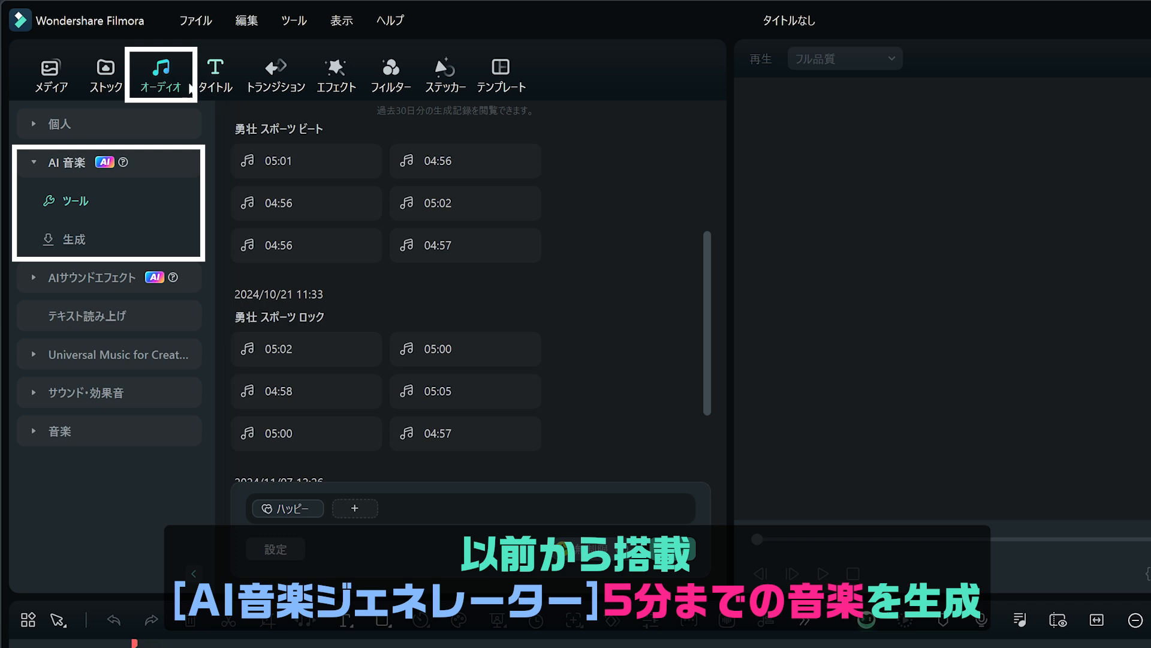
Step: Generate AI music with the mood 優雅, the theme チュートリアル and the genre アコースティック
{"action": "left_click", "coordinate": [282, 517]}
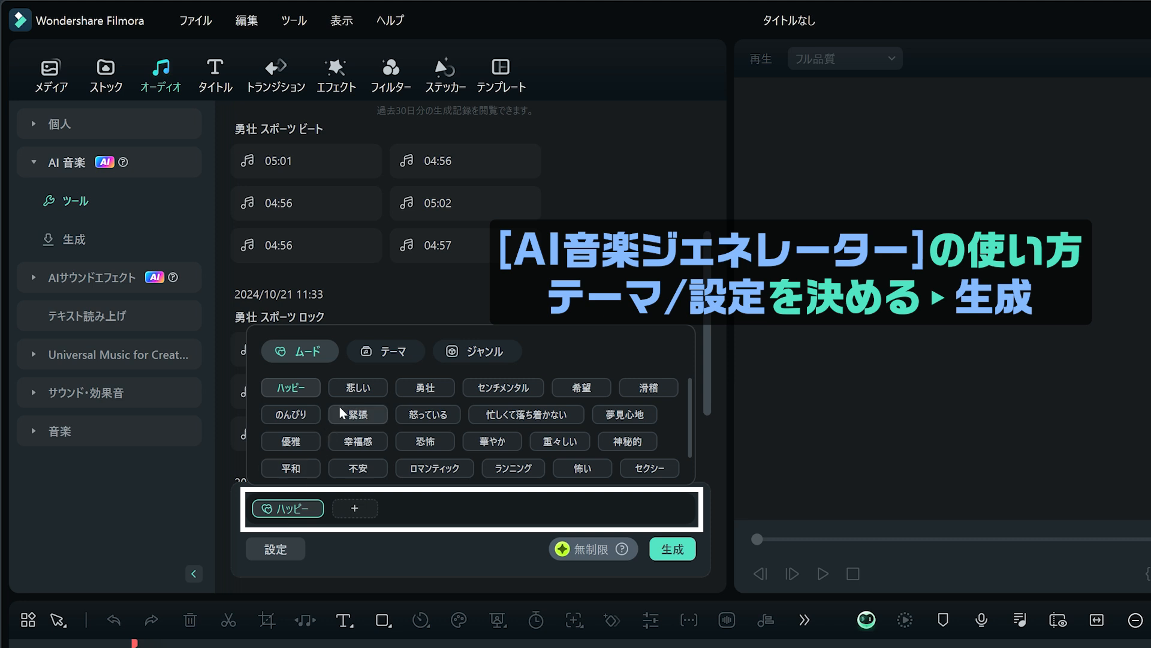
{"action": "left_click", "coordinate": [292, 442]}
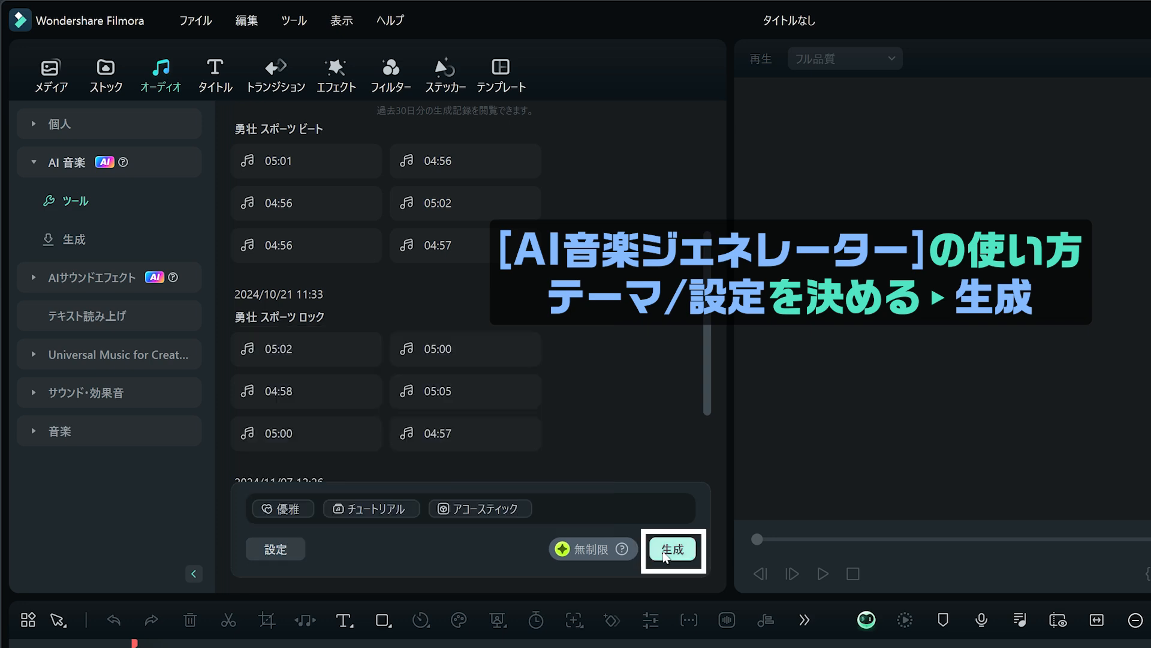
{"action": "left_click", "coordinate": [667, 550]}
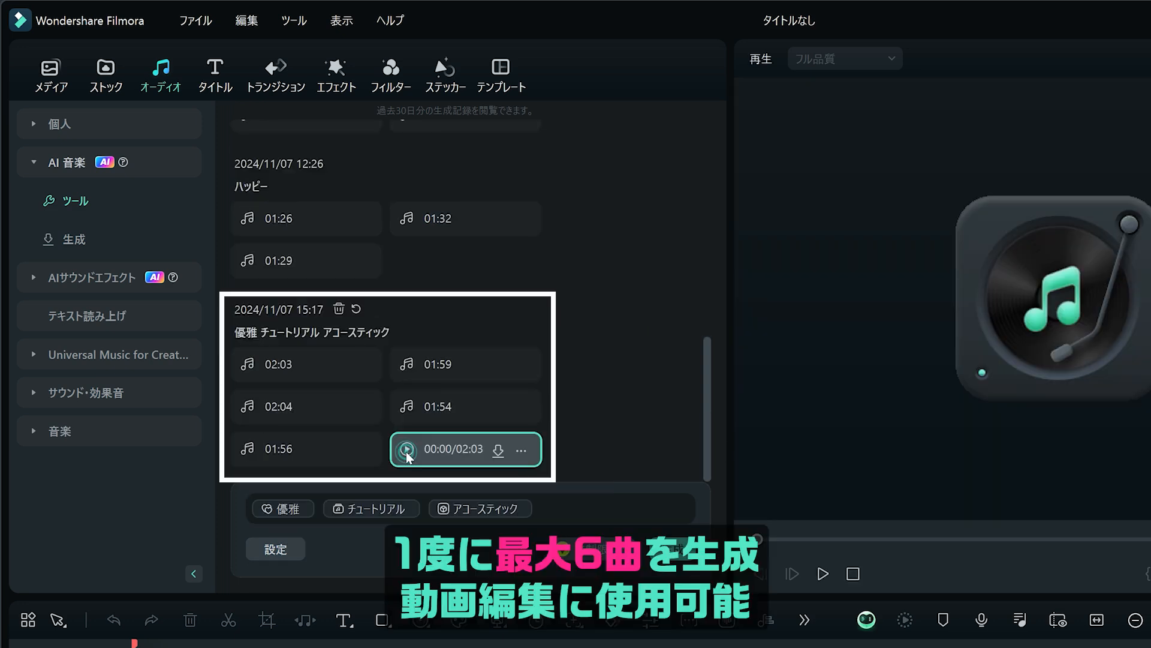
Step: Preview the sixth 優雅 チュートリアル アコースティック track, then place it at the start of the オーディオ 1 track and play it
{"action": "left_click", "coordinate": [407, 451]}
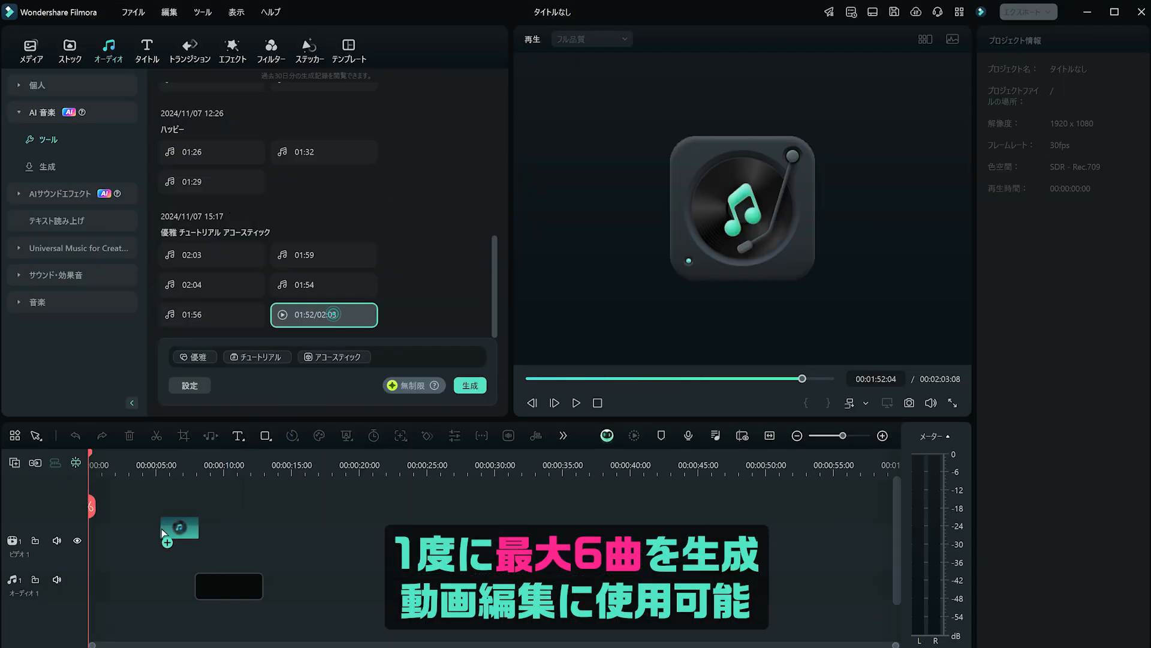
{"action": "left_click_drag", "start_coordinate": [161, 528], "coordinate": [71, 576]}
{"action": "key", "text": "space"}
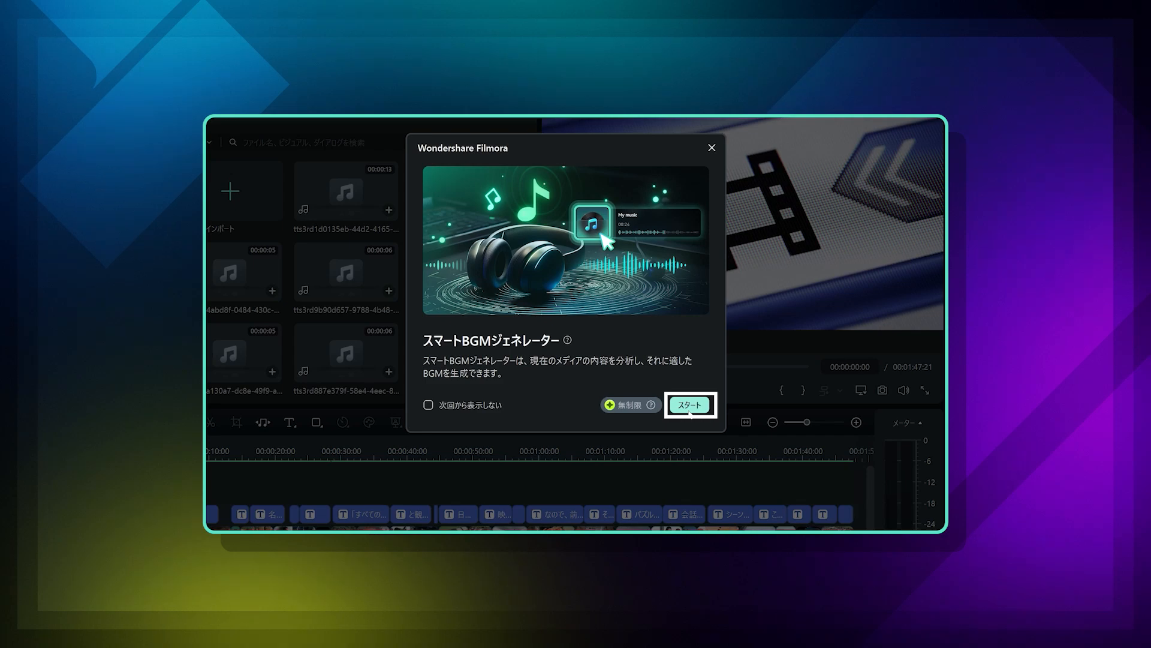
{"action": "left_click", "coordinate": [688, 405]}
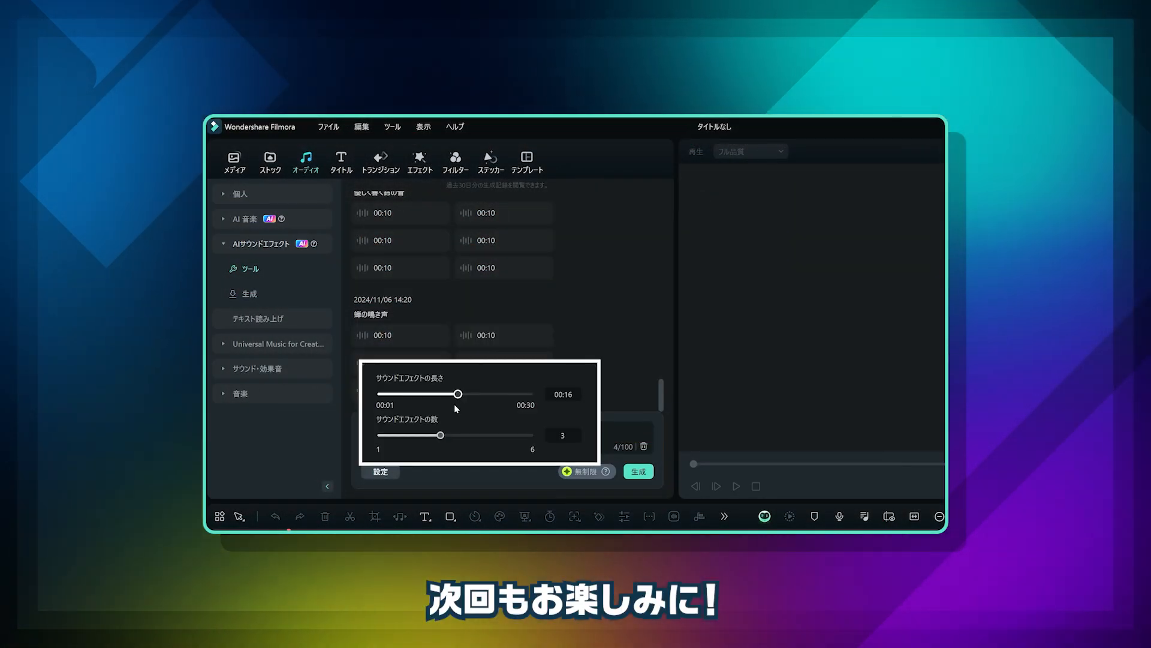
{"action": "left_click_drag", "start_coordinate": [454, 394], "coordinate": [478, 394]}
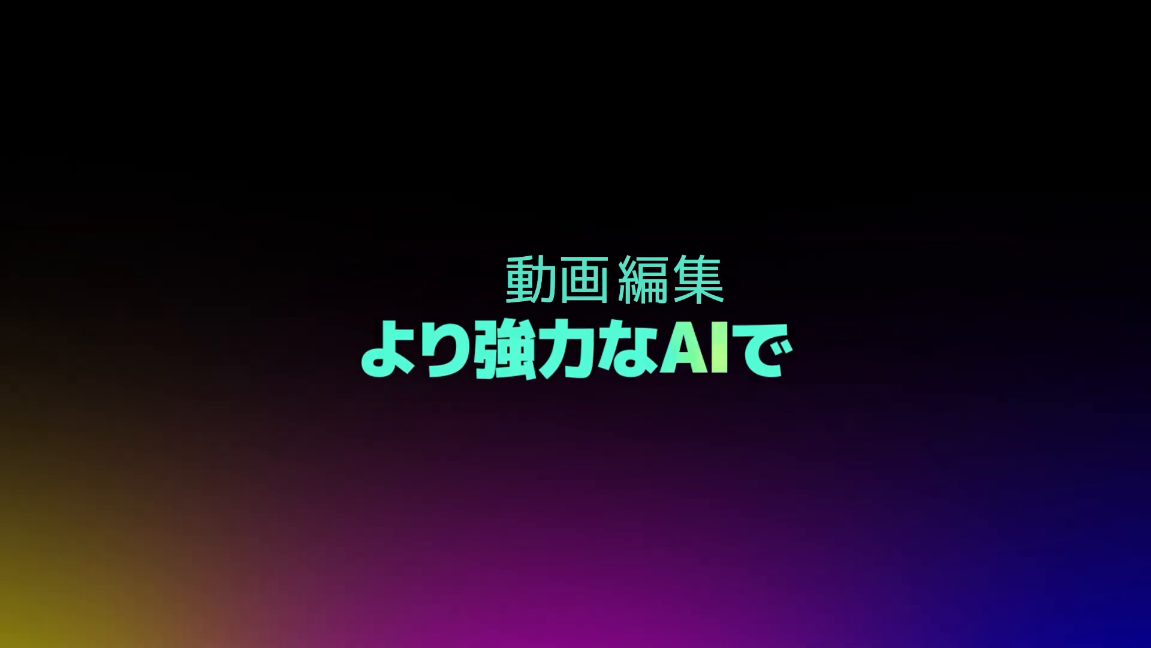